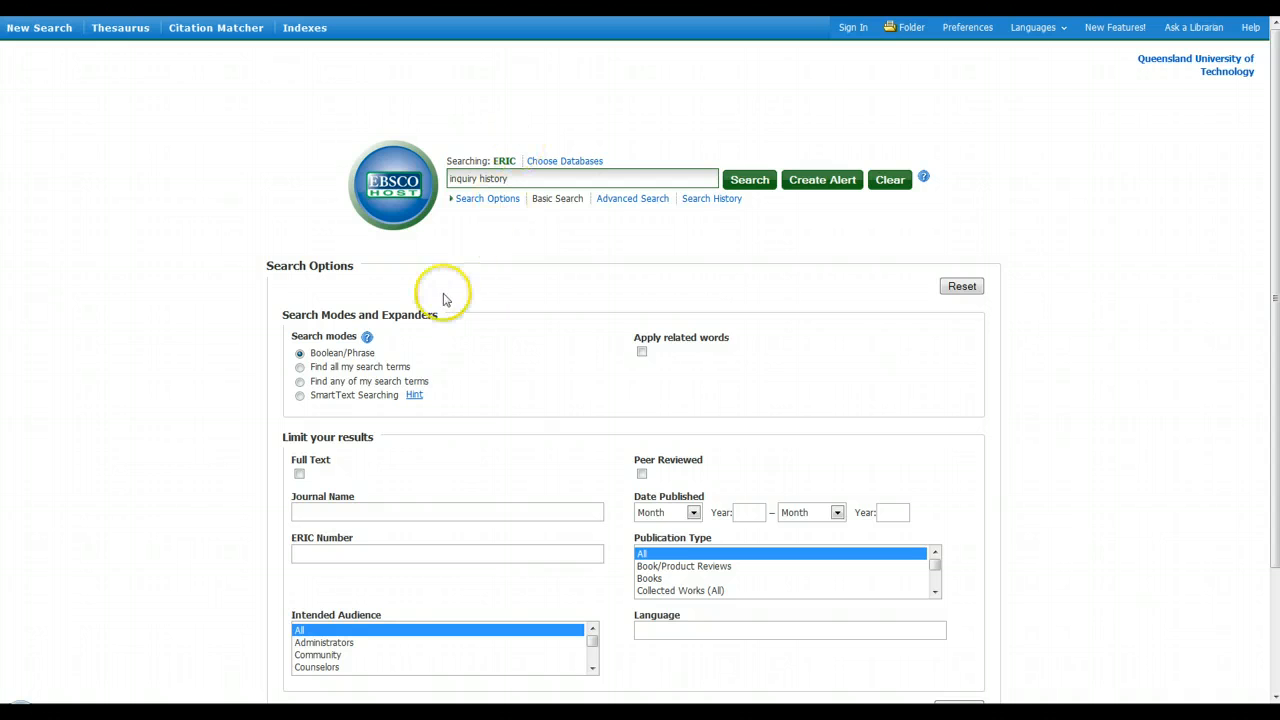
- Search ERIC for inquiry history using the mode that finds all search terms
left_click(300, 368)
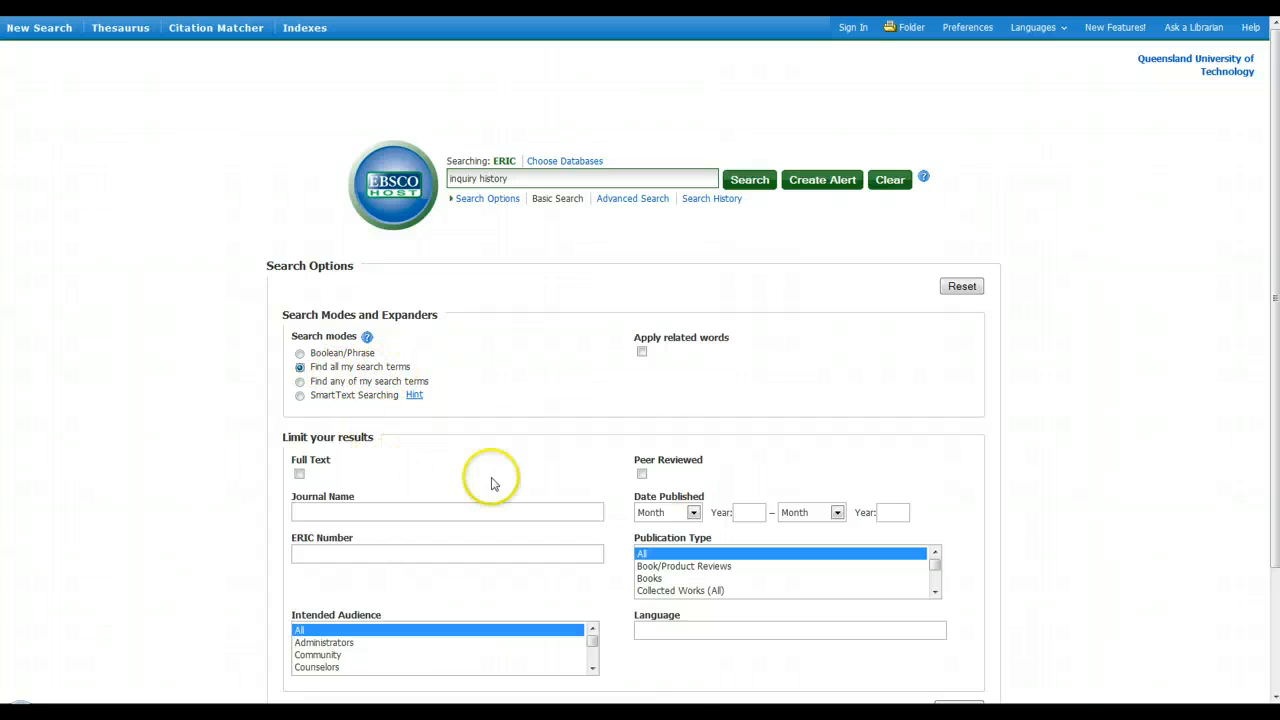
left_click(756, 180)
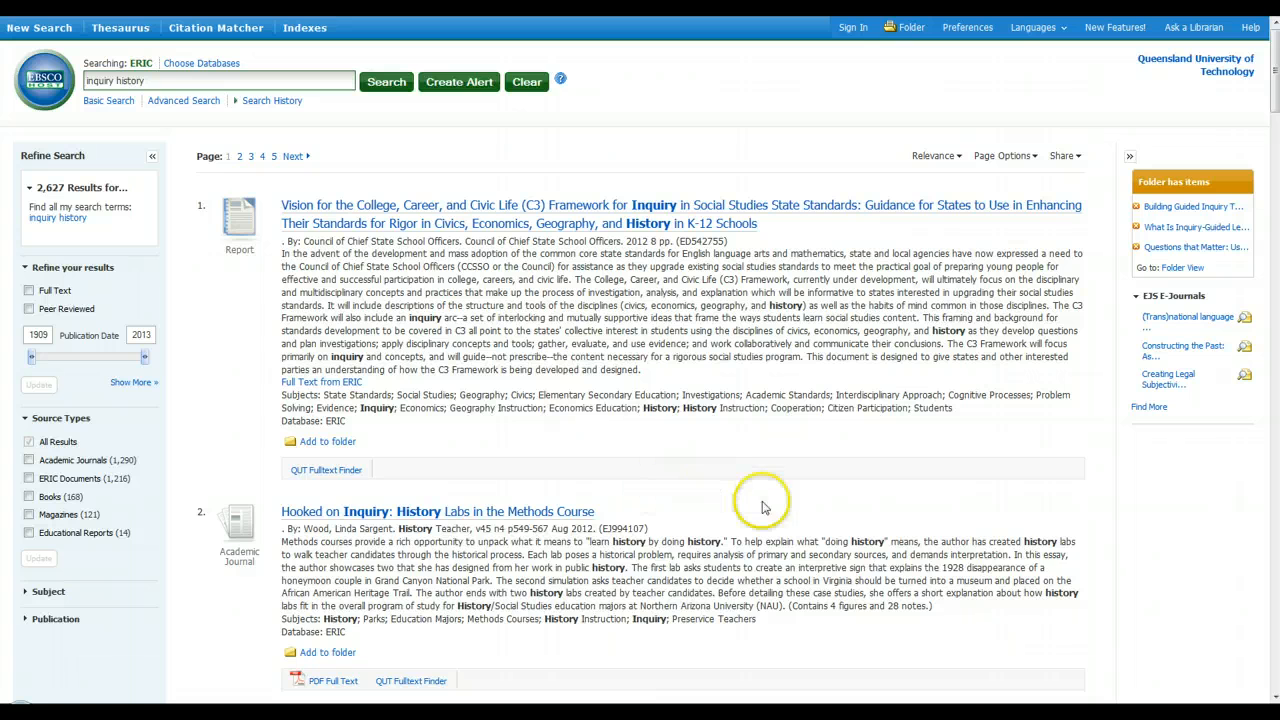
scroll(772, 506, "down", 1)
scroll(772, 504, "up", 1)
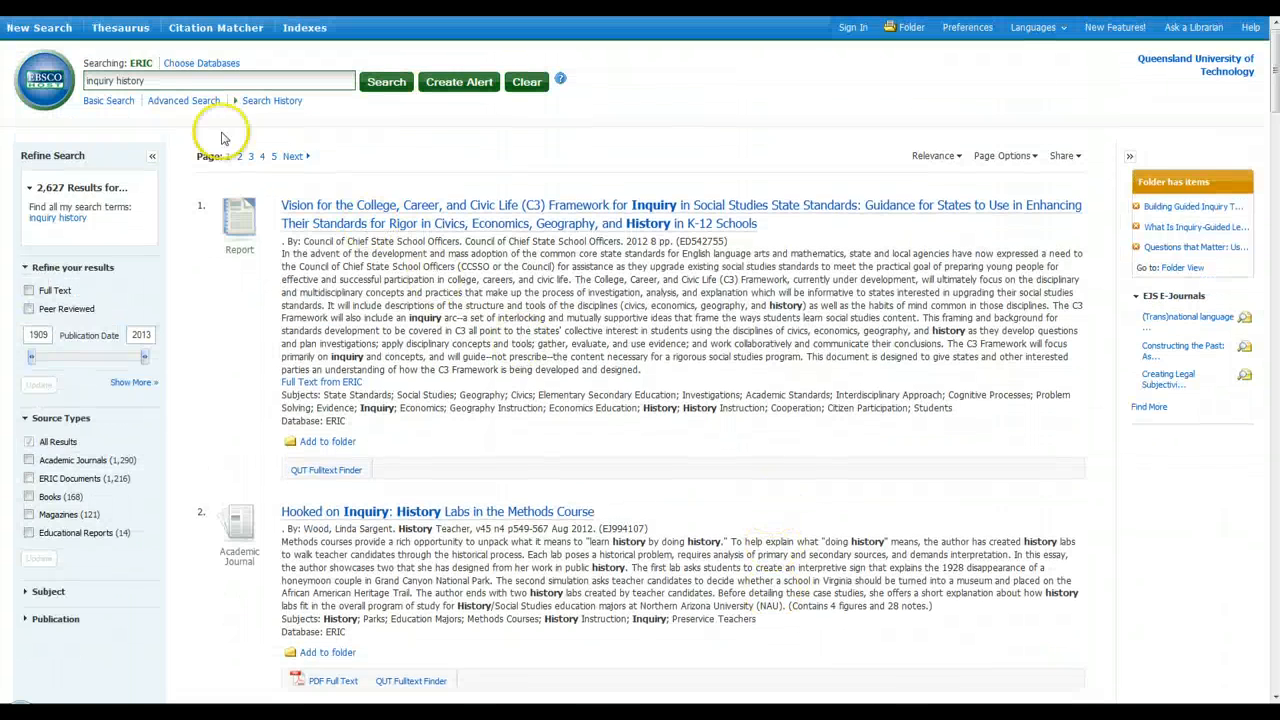
- Start a new basic search and enter the query "guided inquiry" AND history
left_click(106, 102)
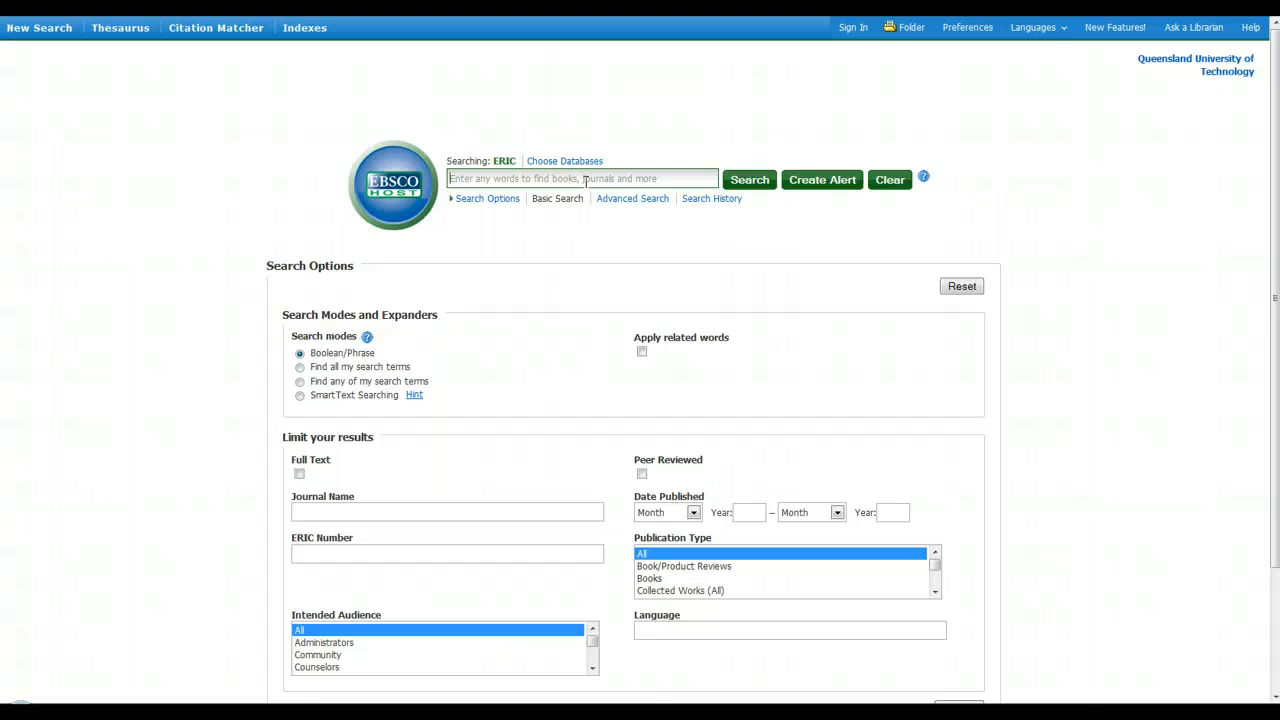
type("\"g")
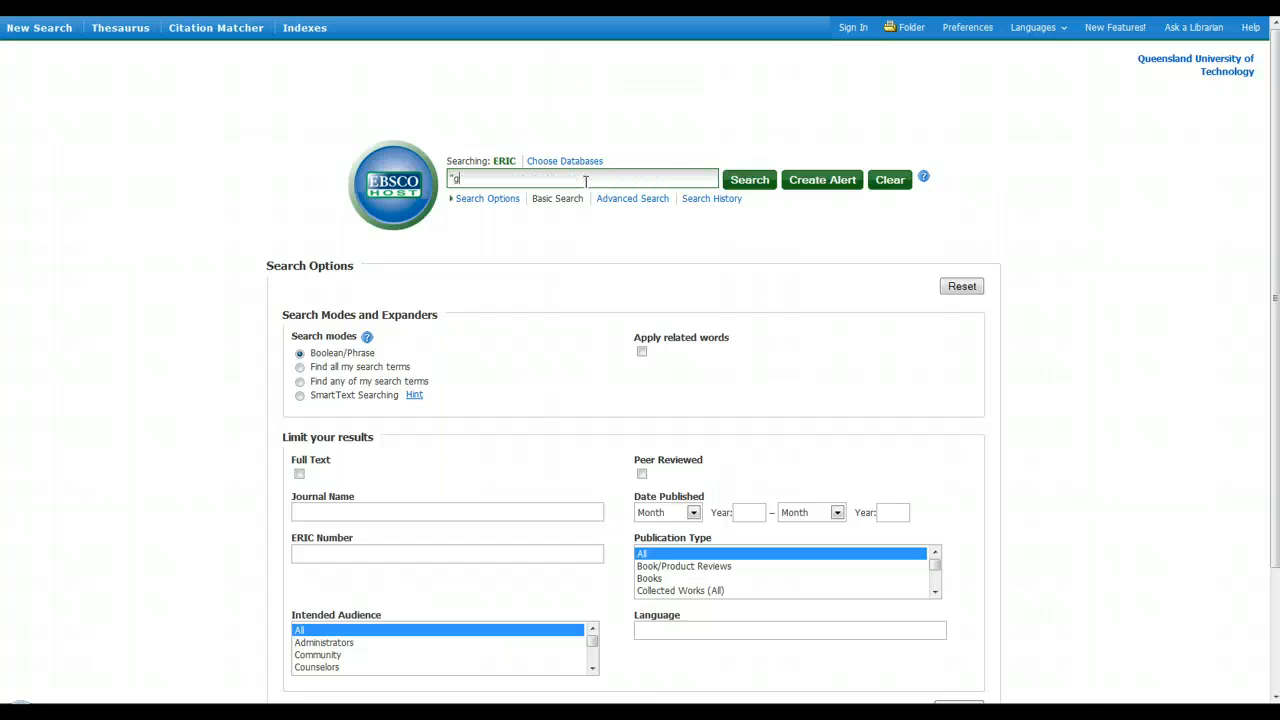
type("uided inquiry")
type("\" AND histroy")
key("BackSpace")
key("BackSpace")
key("BackSpace")
key("BackSpace")
type("tory")
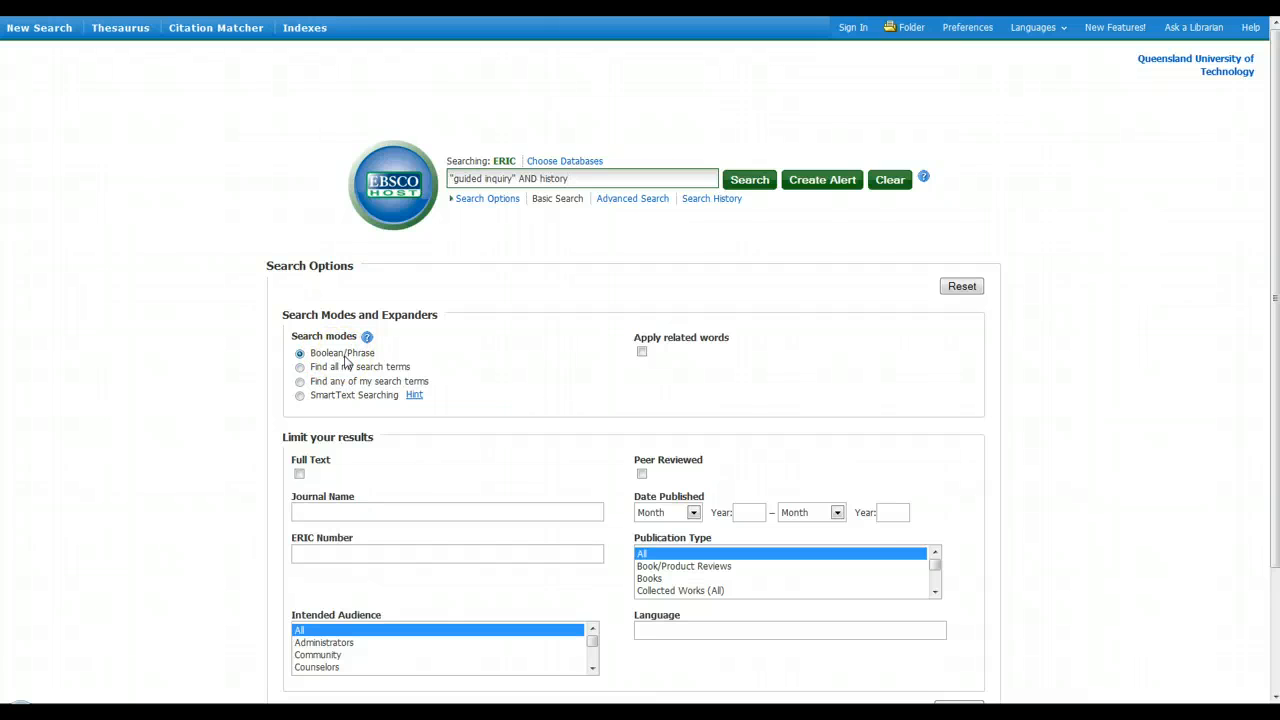
- Apply related words, limit the results to full text, run the search and look over the results
left_click(642, 354)
left_click(299, 474)
scroll(918, 406, "down", 3)
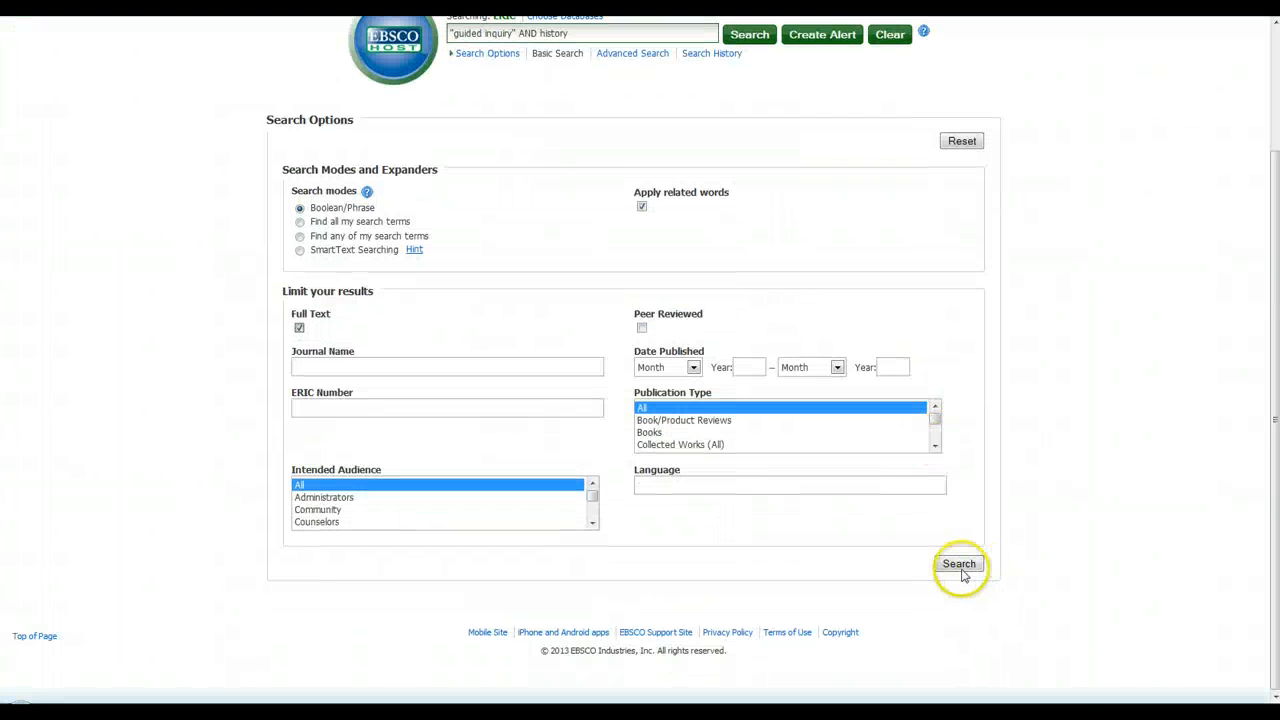
left_click(959, 564)
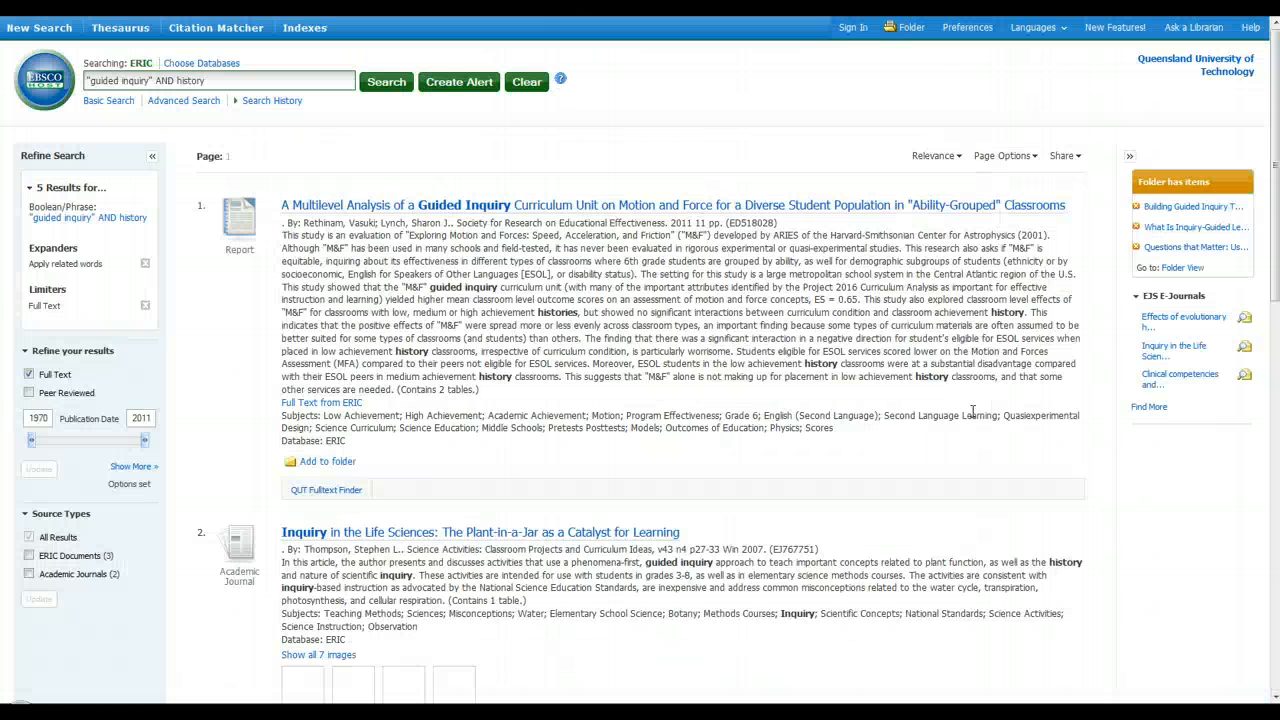
left_click(470, 404)
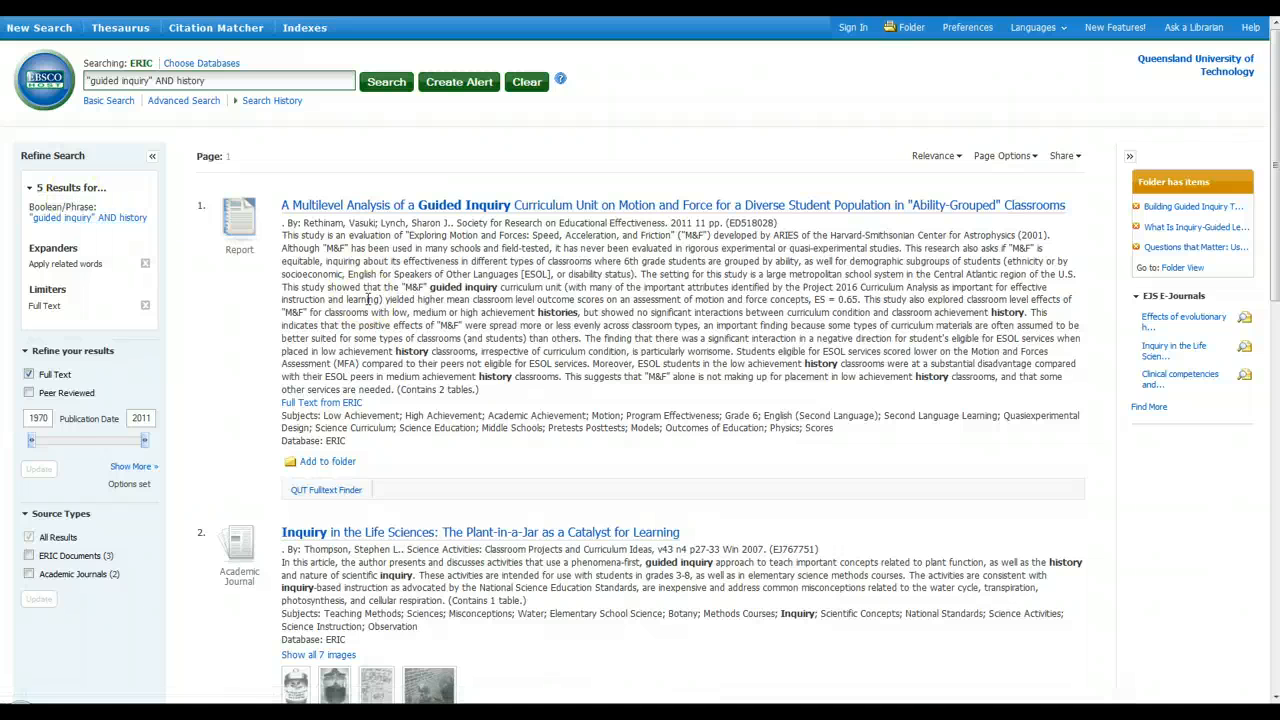
scroll(368, 299, "down", 3)
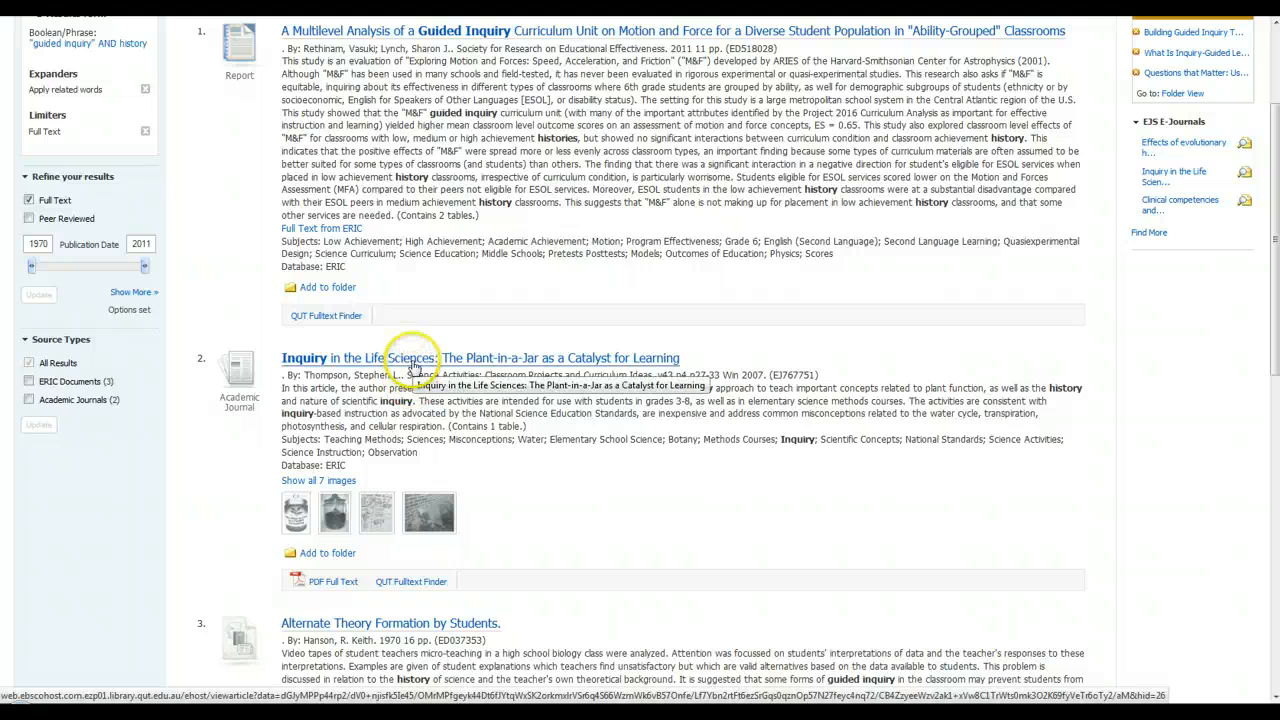
scroll(520, 422, "up", 2)
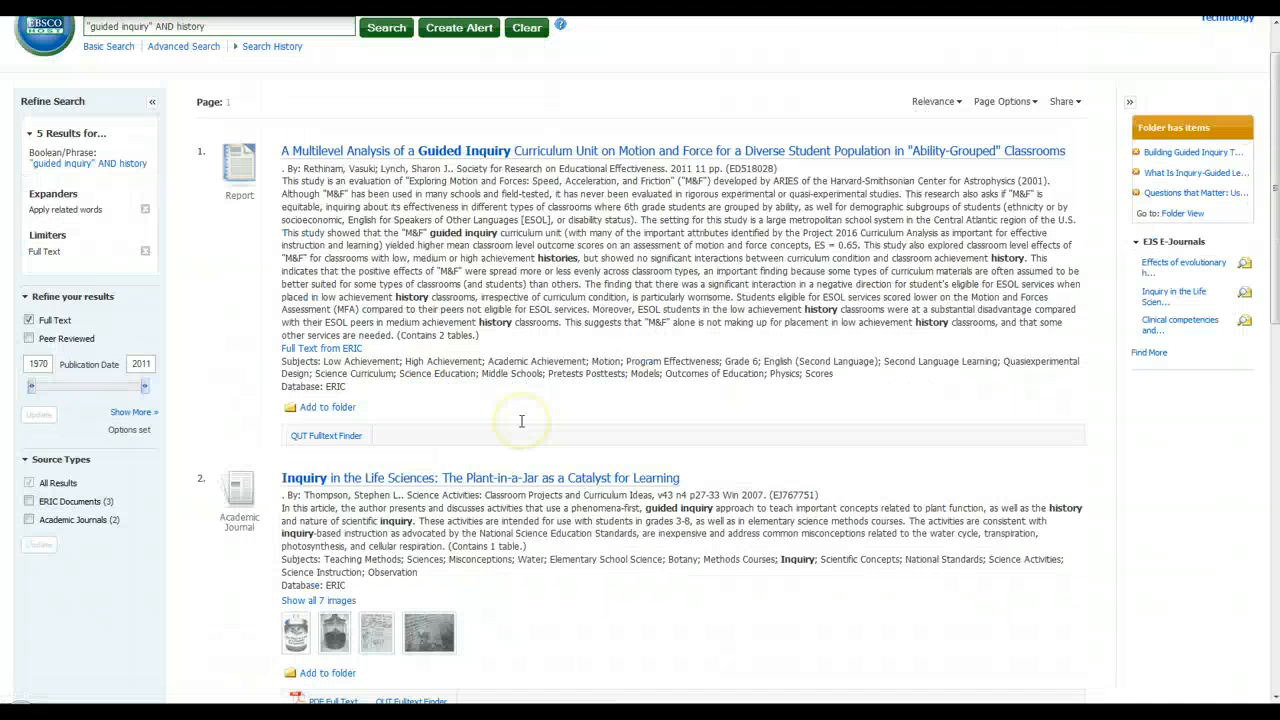
scroll(521, 421, "up", 1)
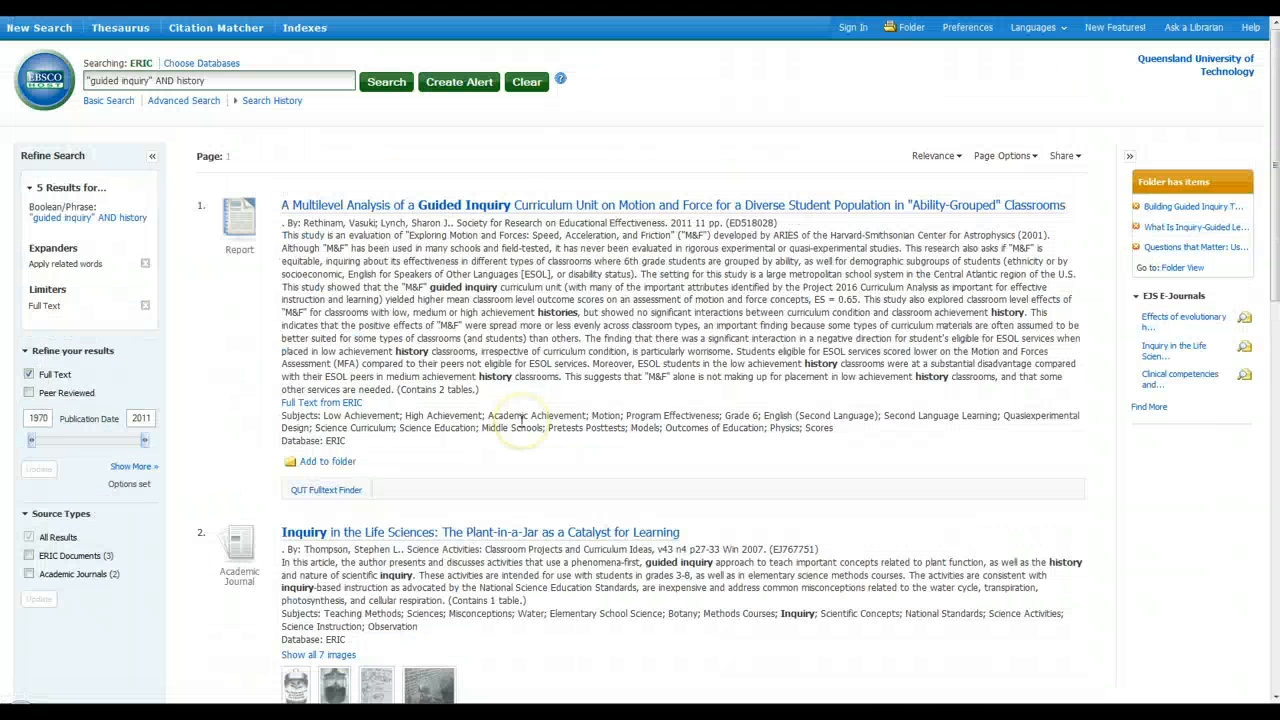
- Start a new basic search and enter the query "inquiry based learning" AND history NOT science
left_click(103, 104)
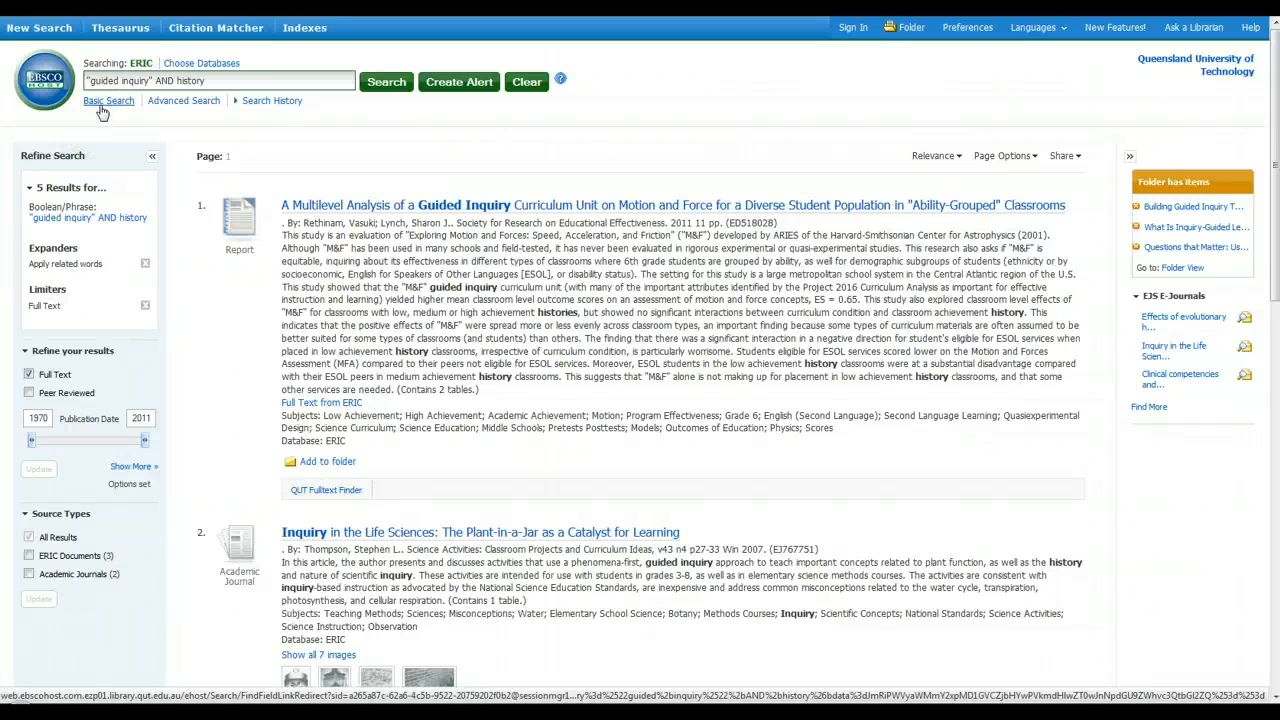
left_click(106, 108)
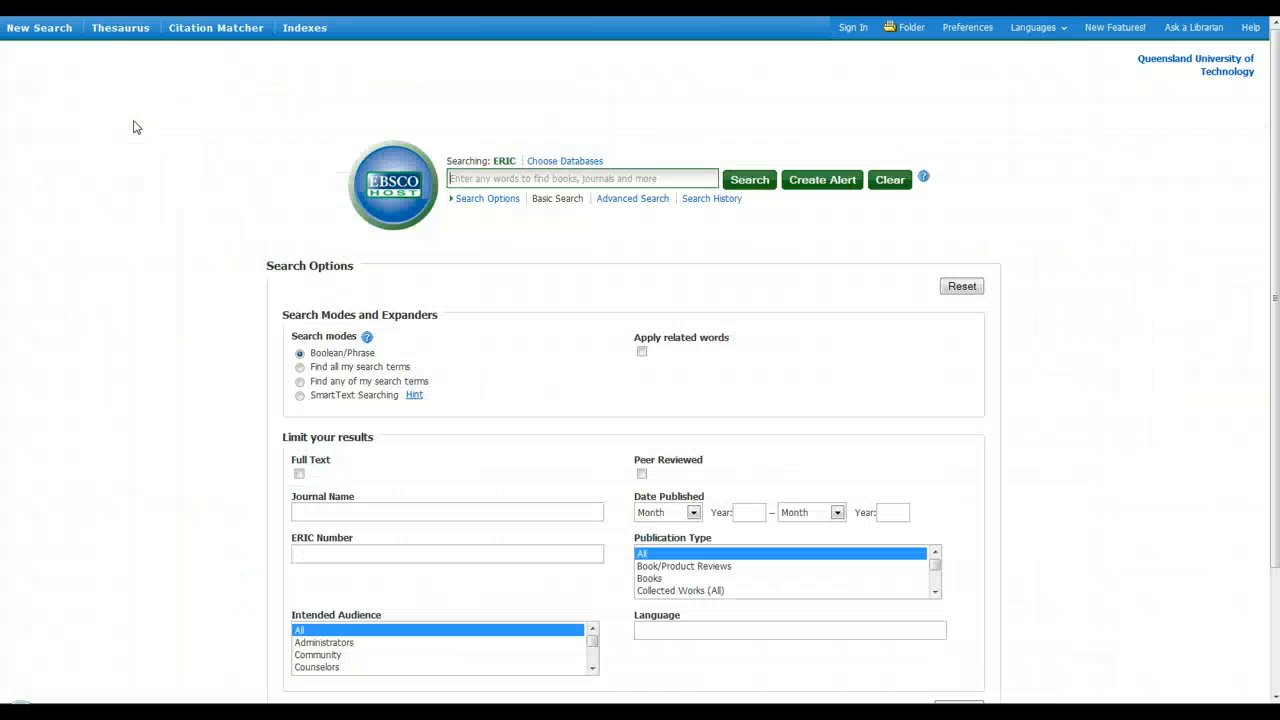
left_click(540, 178)
type("\"inquiry")
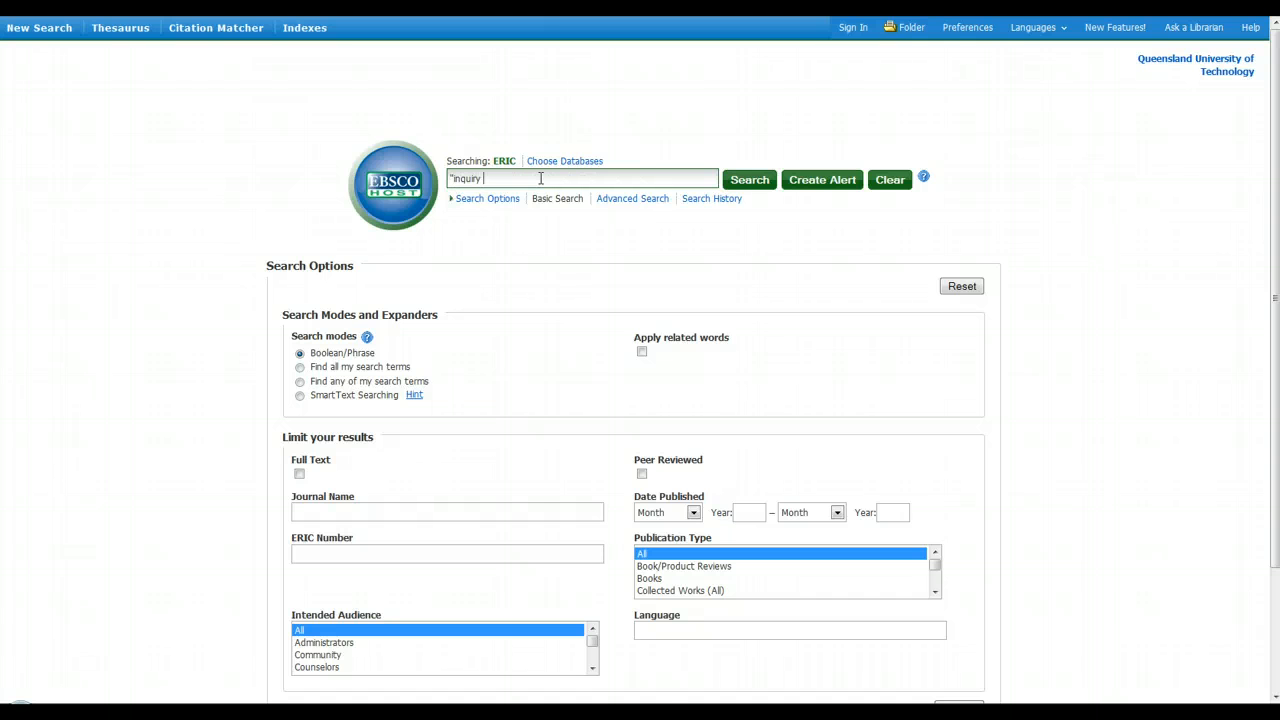
type(" based learning\" AND histroory NOT")
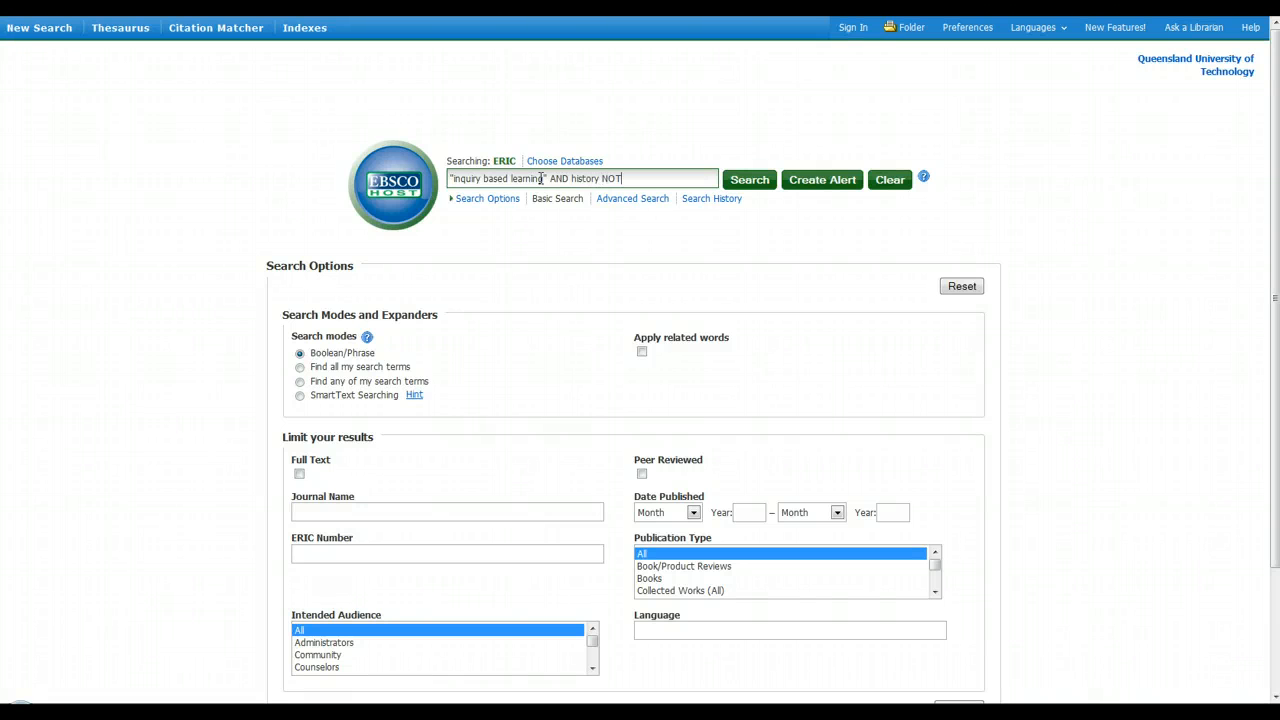
type(" science")
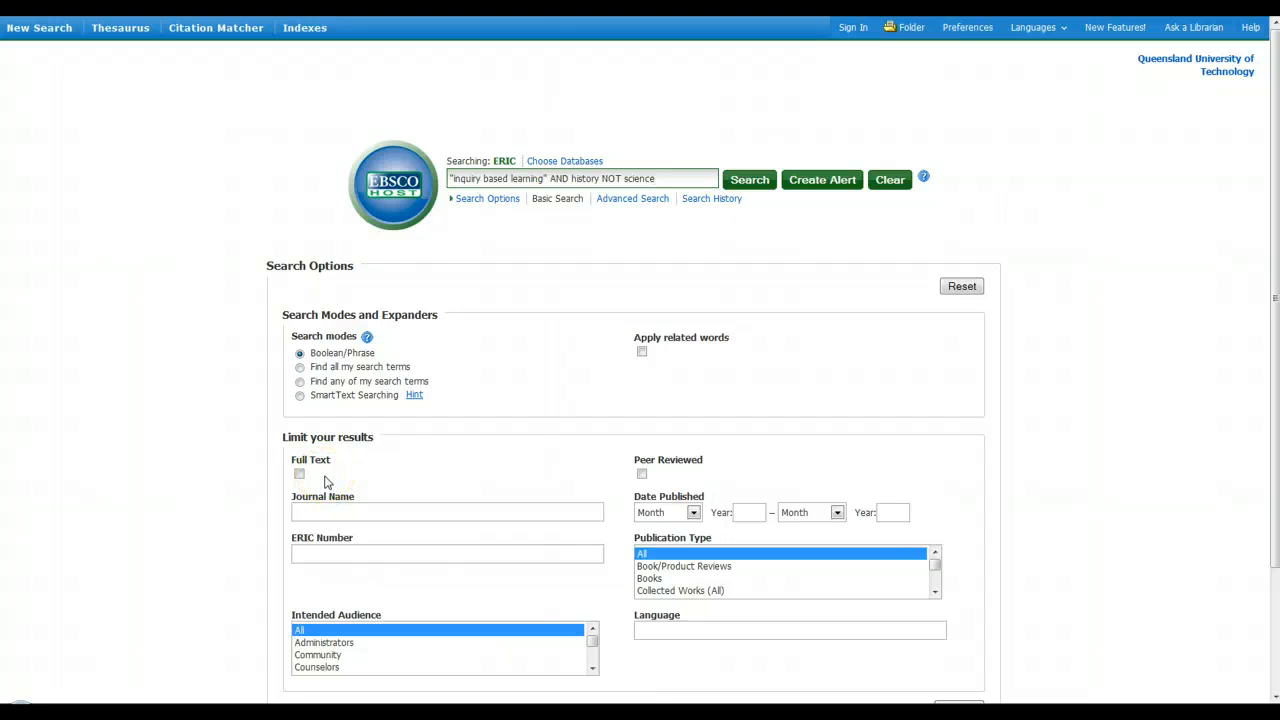
- Apply related words to the inquiry based learning query and run the search
left_click(641, 352)
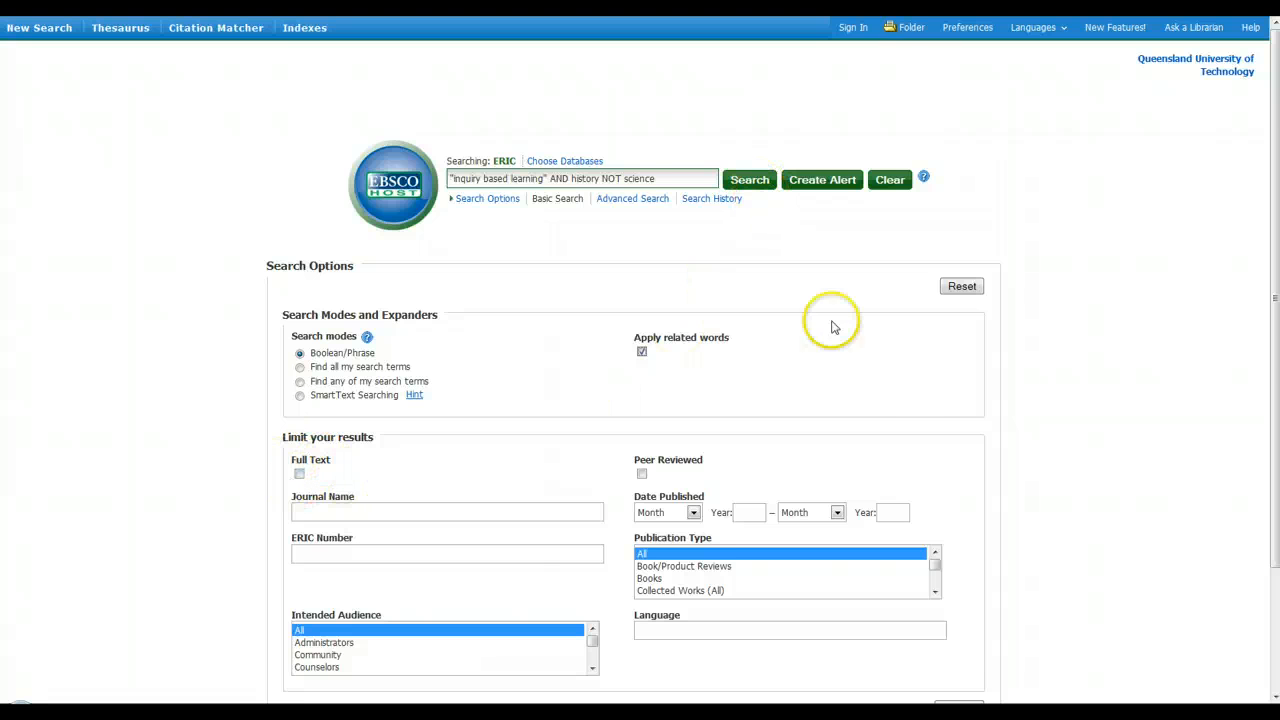
scroll(870, 390, "down", 2)
left_click(959, 622)
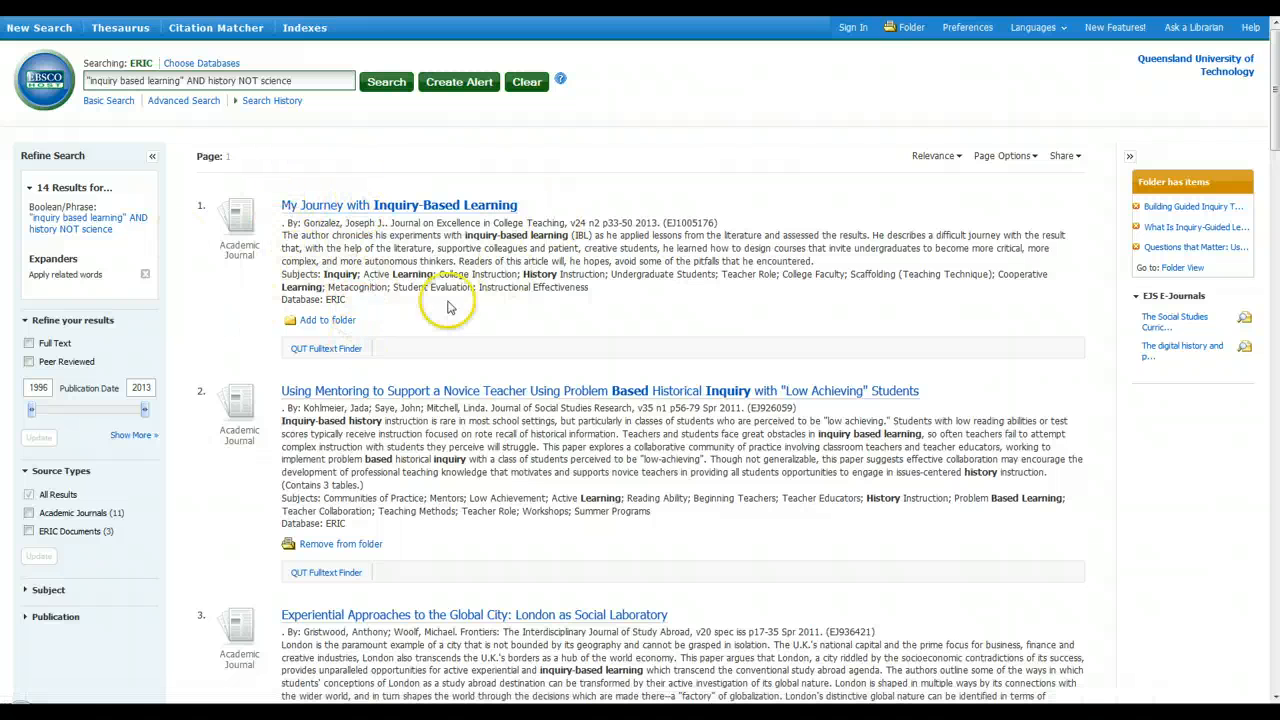
- Add the article My Journey with Inquiry-Based Learning to the folder, and remove it again
left_click(314, 322)
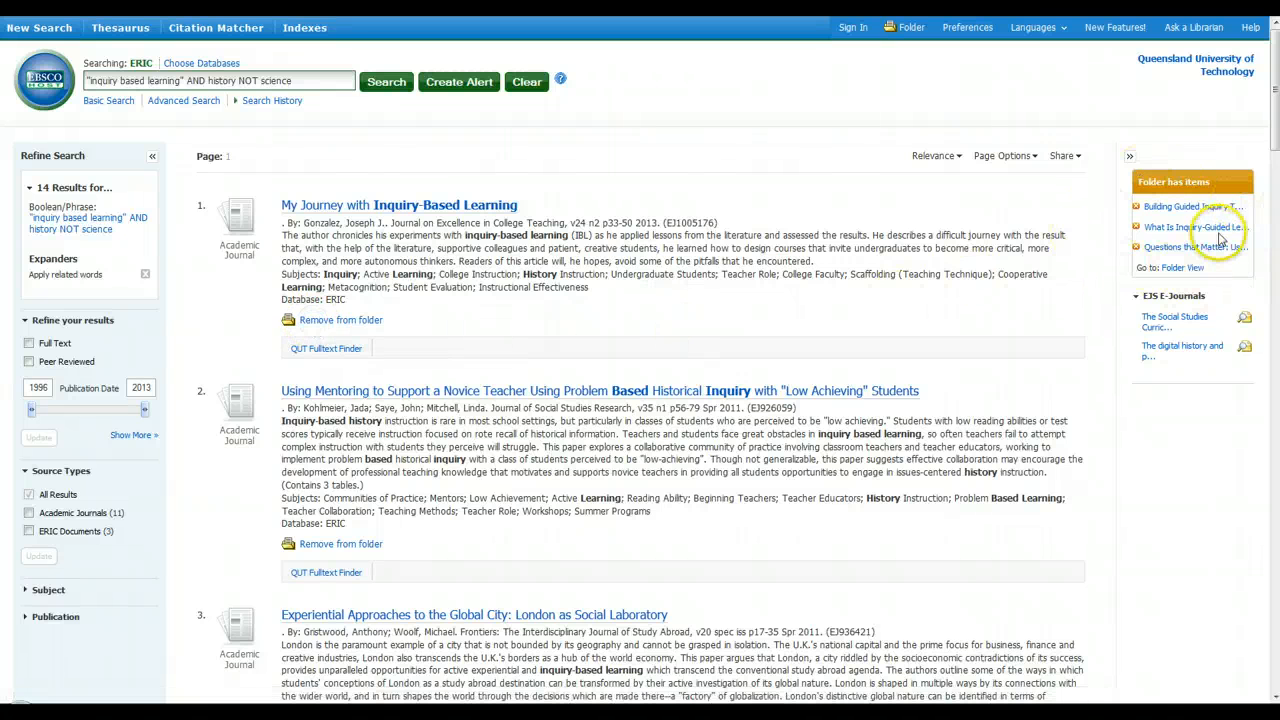
left_click(337, 320)
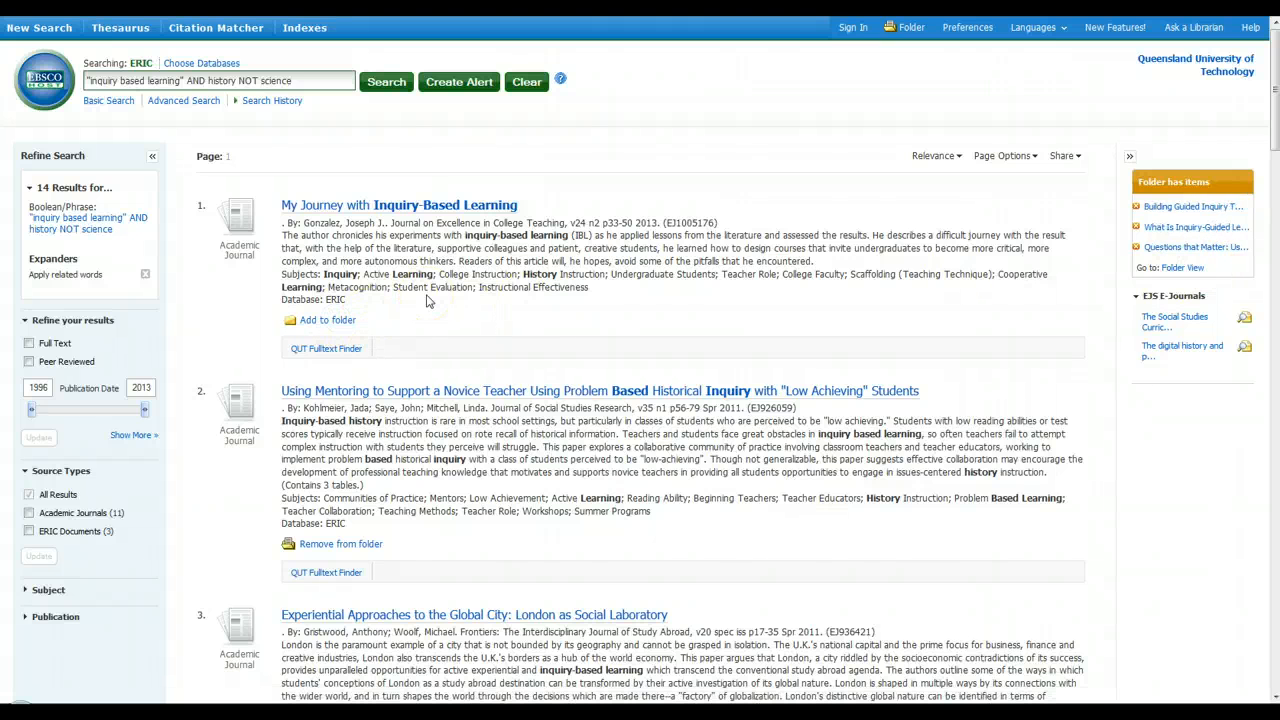
- Start a new basic search and enter the query (guided inquiry AND education) NOT science
left_click(116, 104)
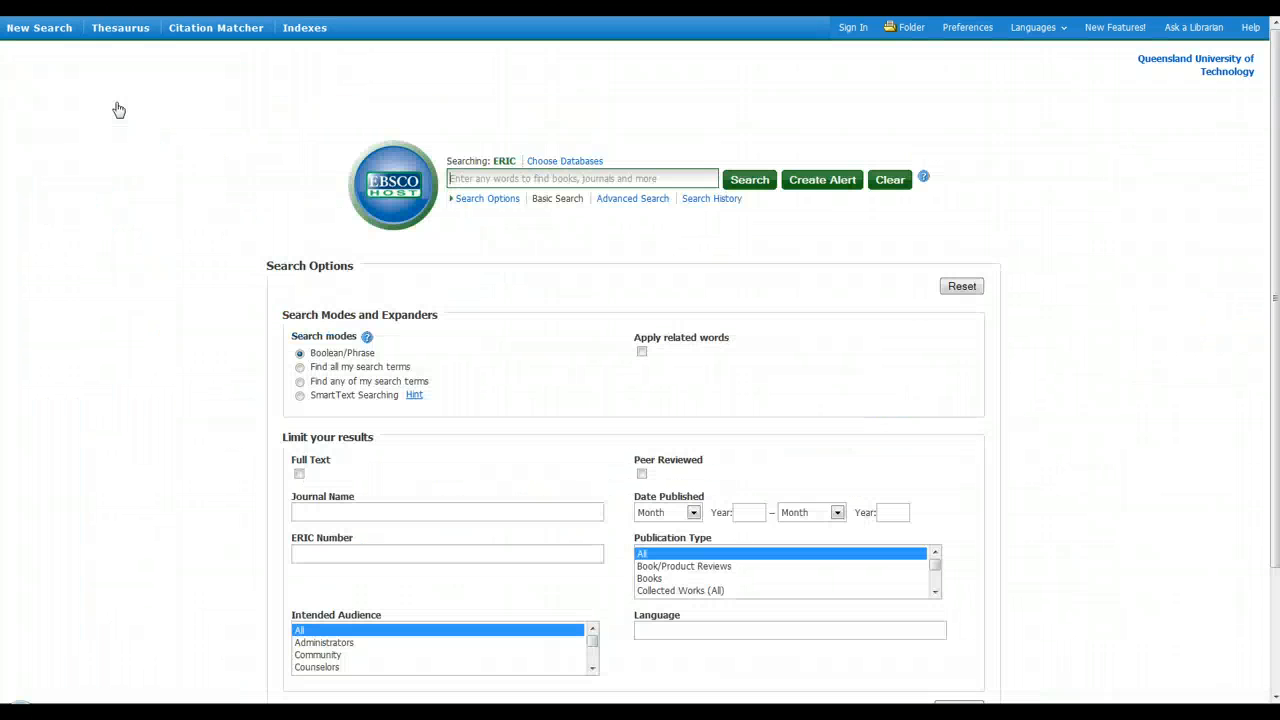
left_click(586, 179)
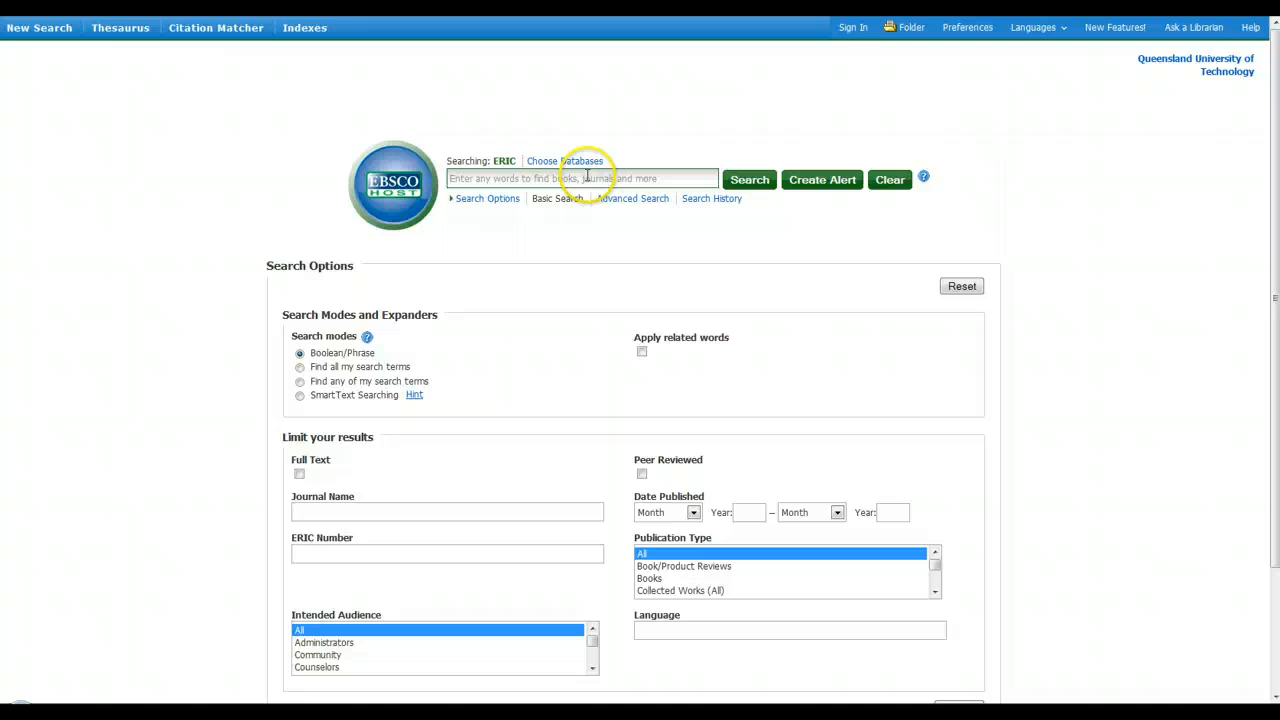
left_click(601, 243)
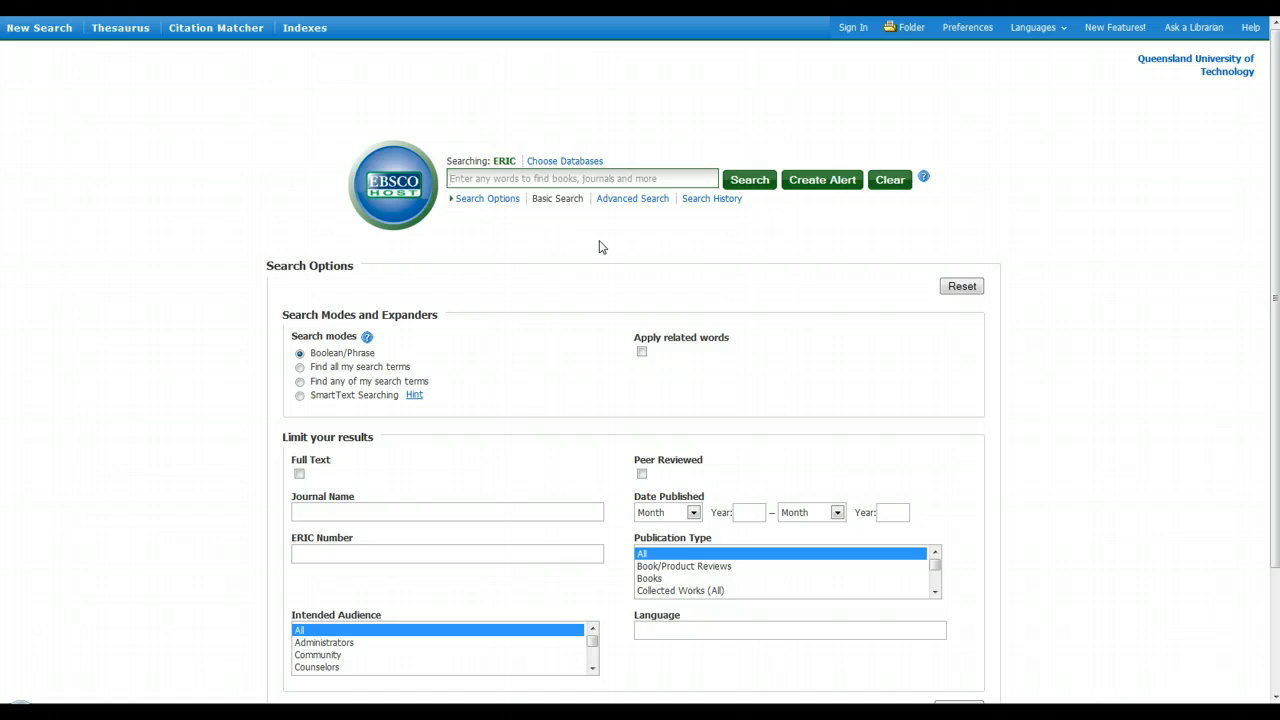
type("(guided")
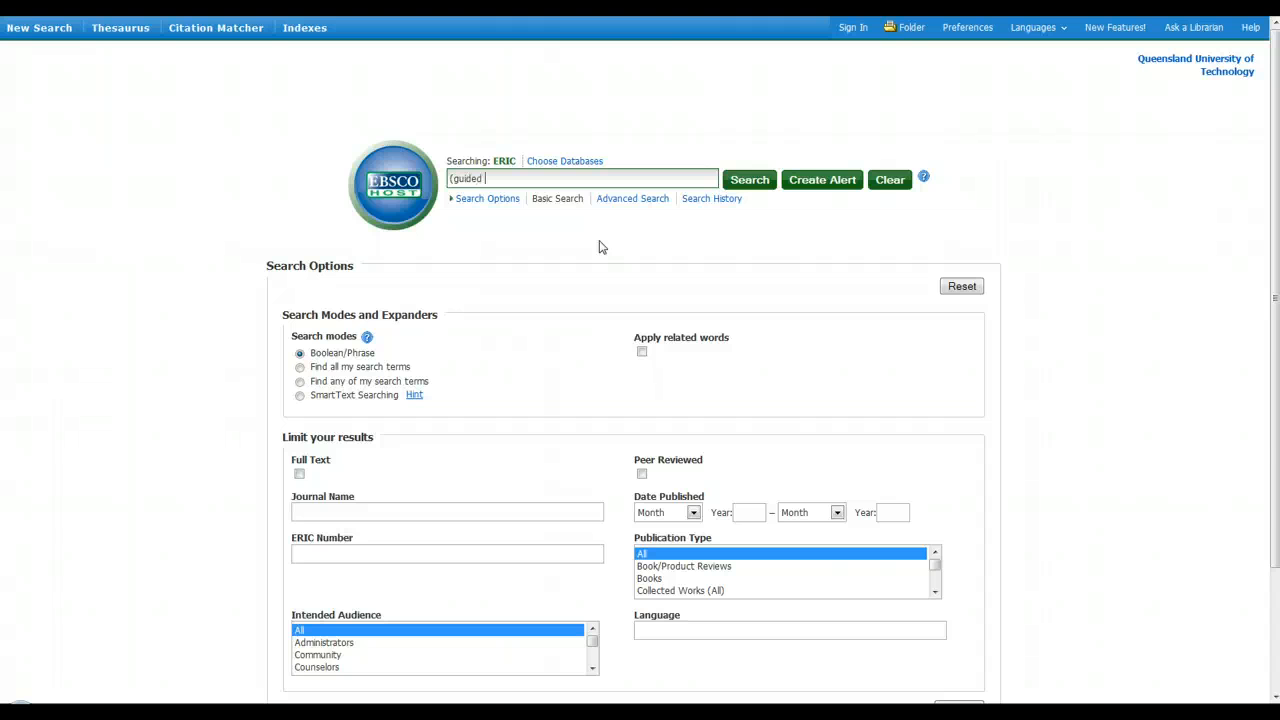
type(" inquiry AND education")
type(") NOT science")
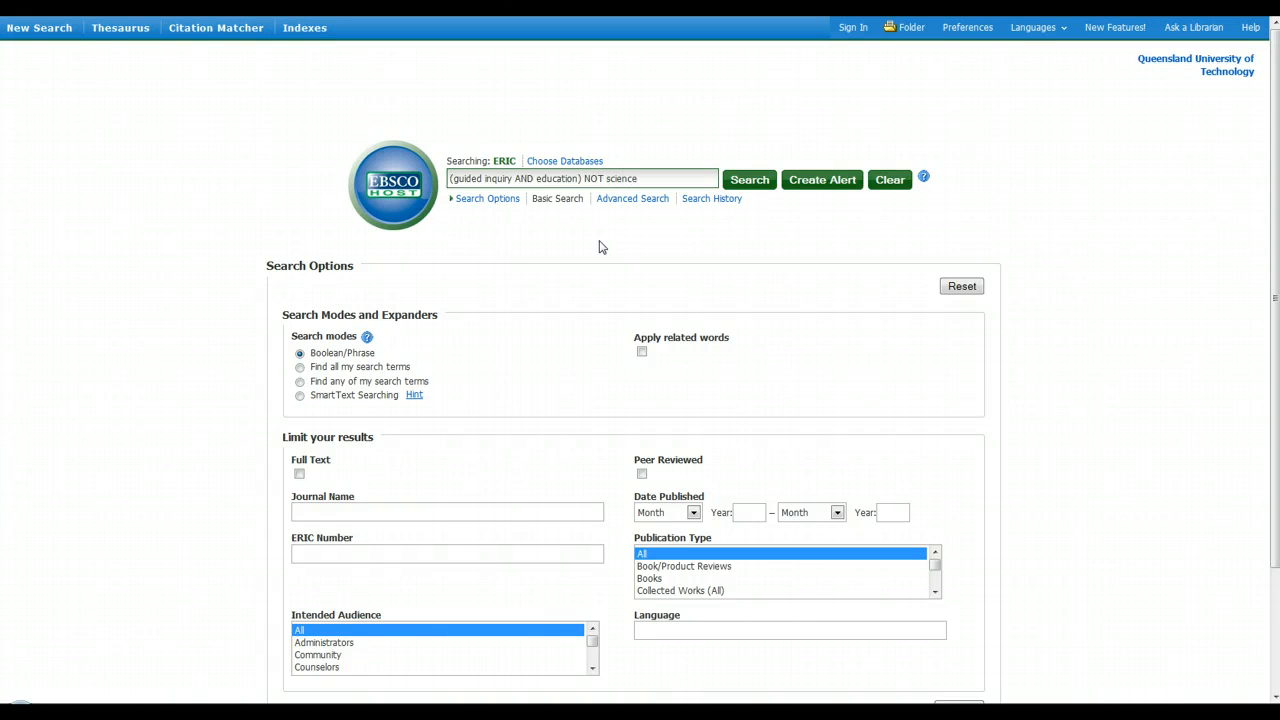
- Apply related words without a full-text limit and run the guided inquiry and education search
left_click(641, 351)
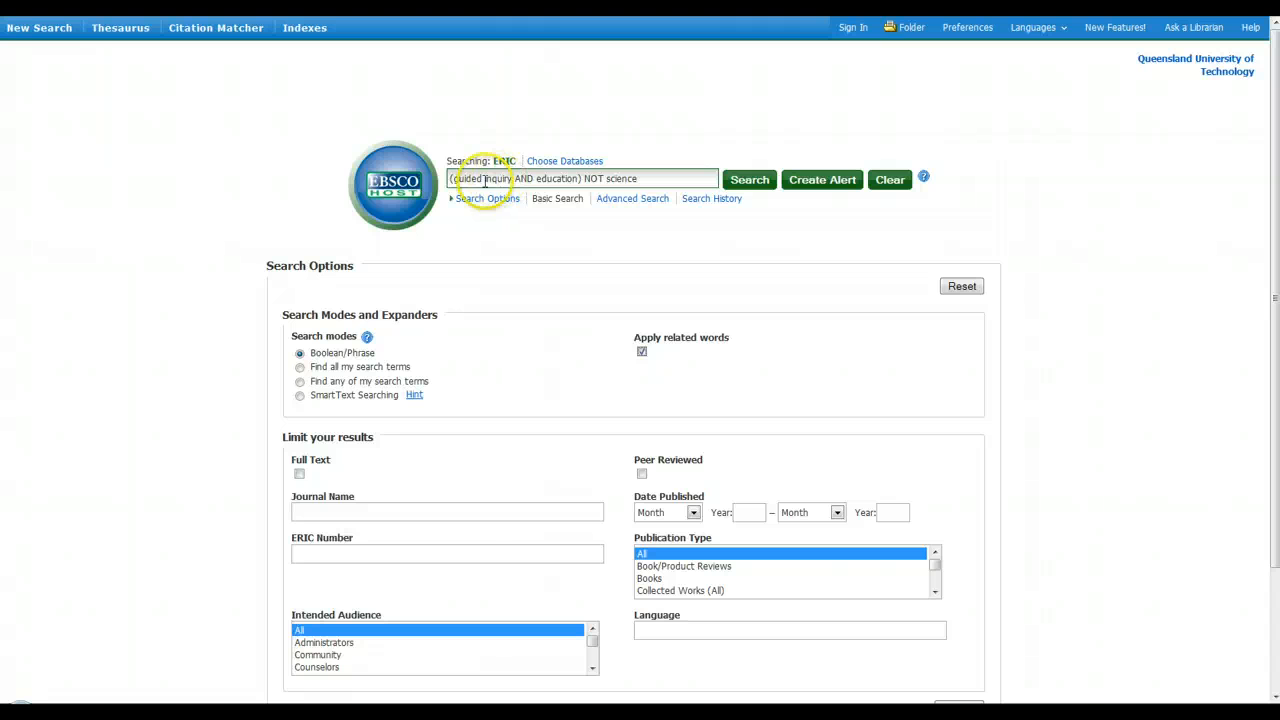
left_click(641, 350)
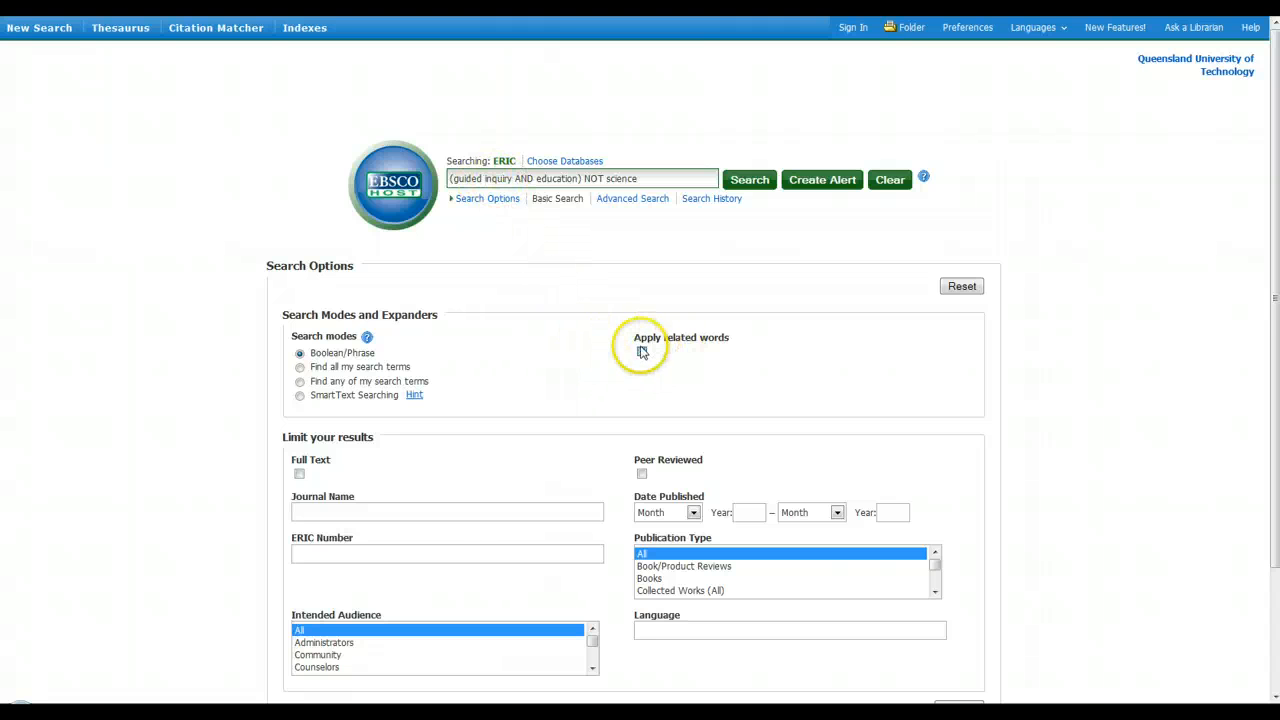
left_click(300, 476)
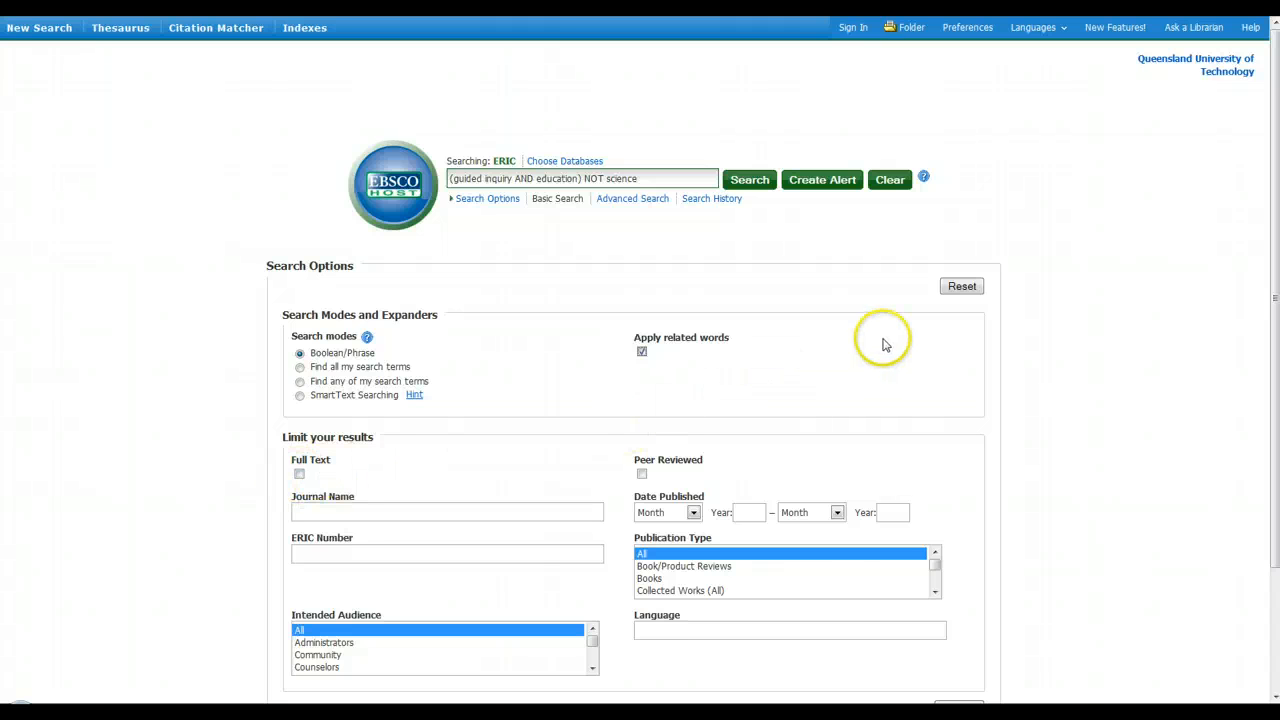
scroll(870, 360, "down", 1)
scroll(870, 360, "down", 2)
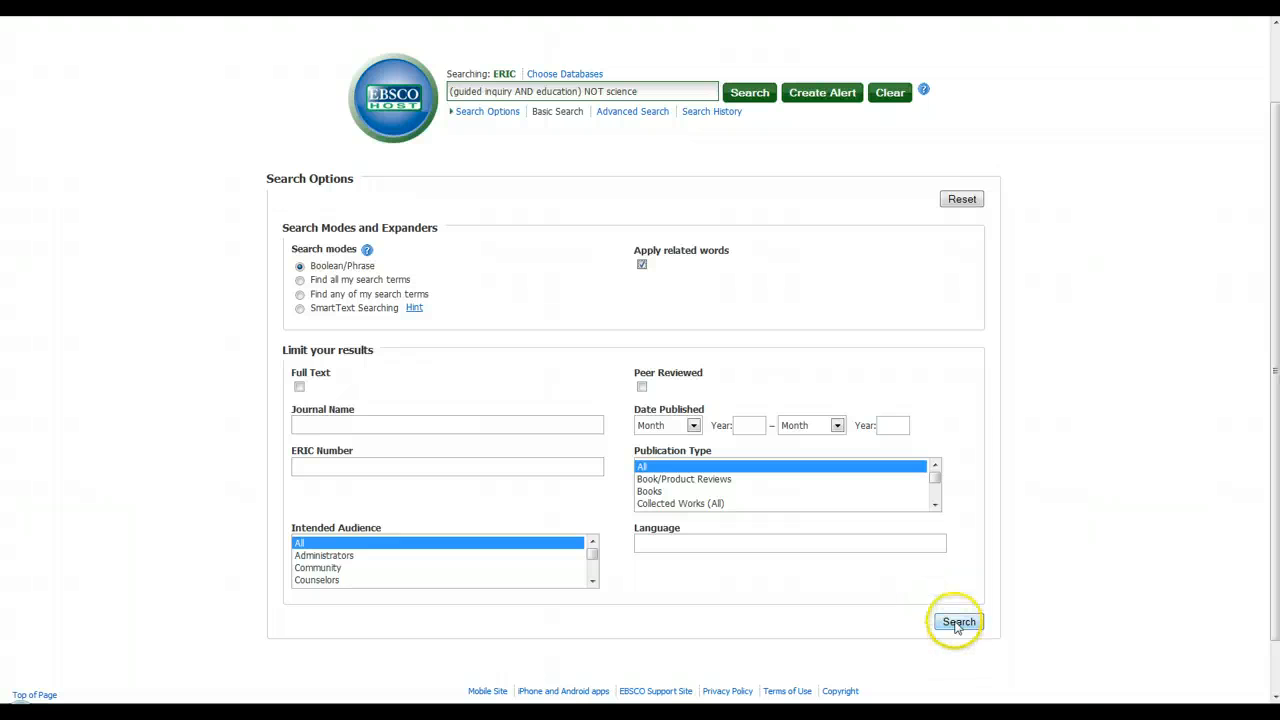
left_click(958, 621)
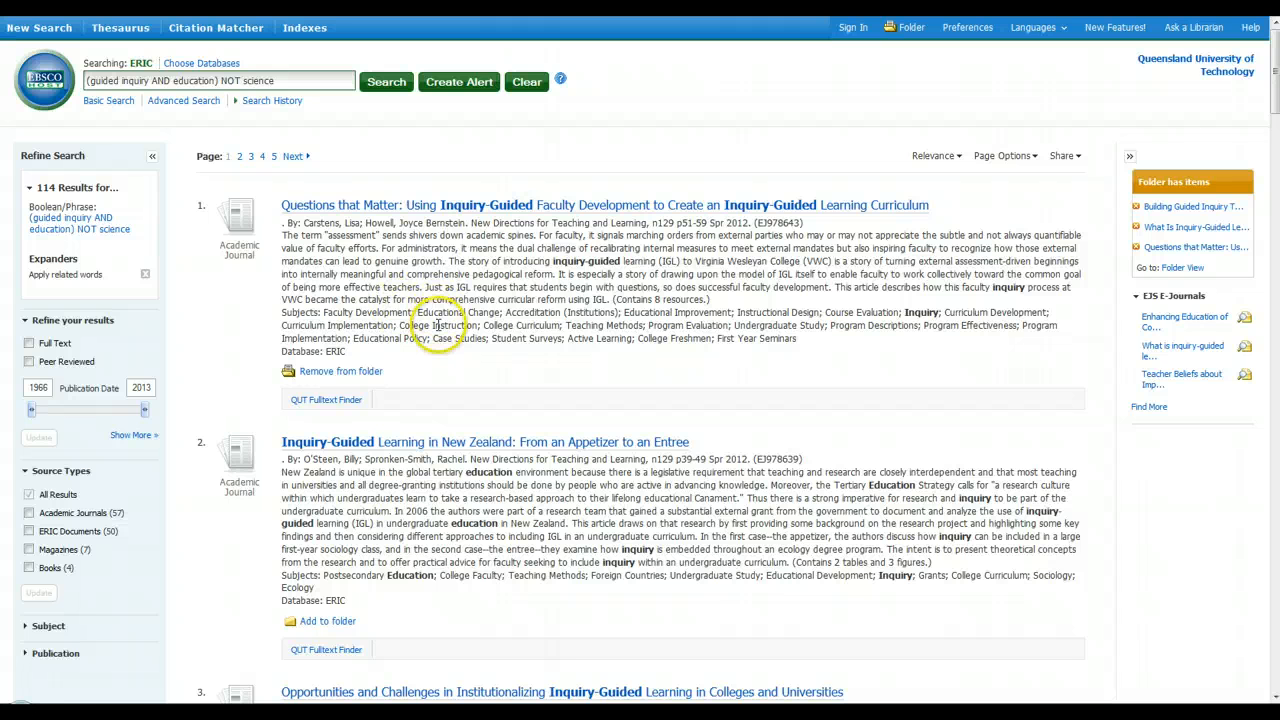
- Look through the first search results and the list of items saved in the folder
scroll(437, 325, "down", 1)
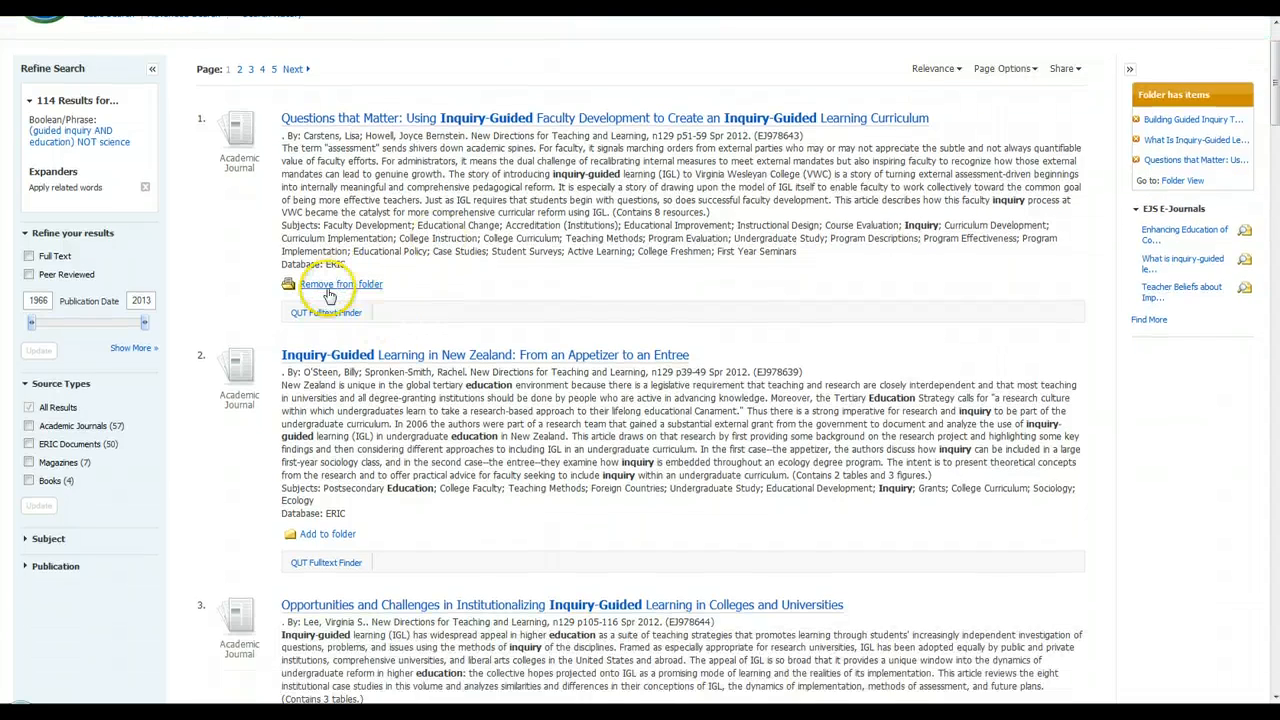
scroll(445, 490, "down", 2)
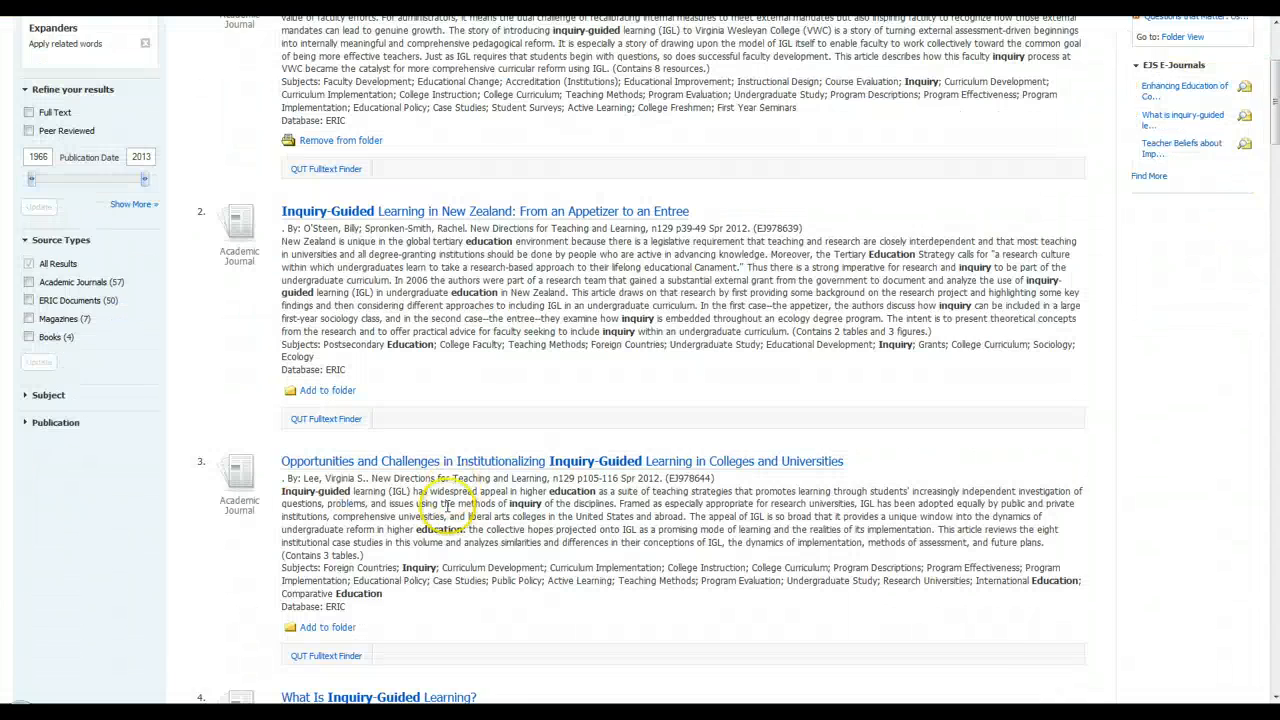
scroll(1060, 258, "up", 2)
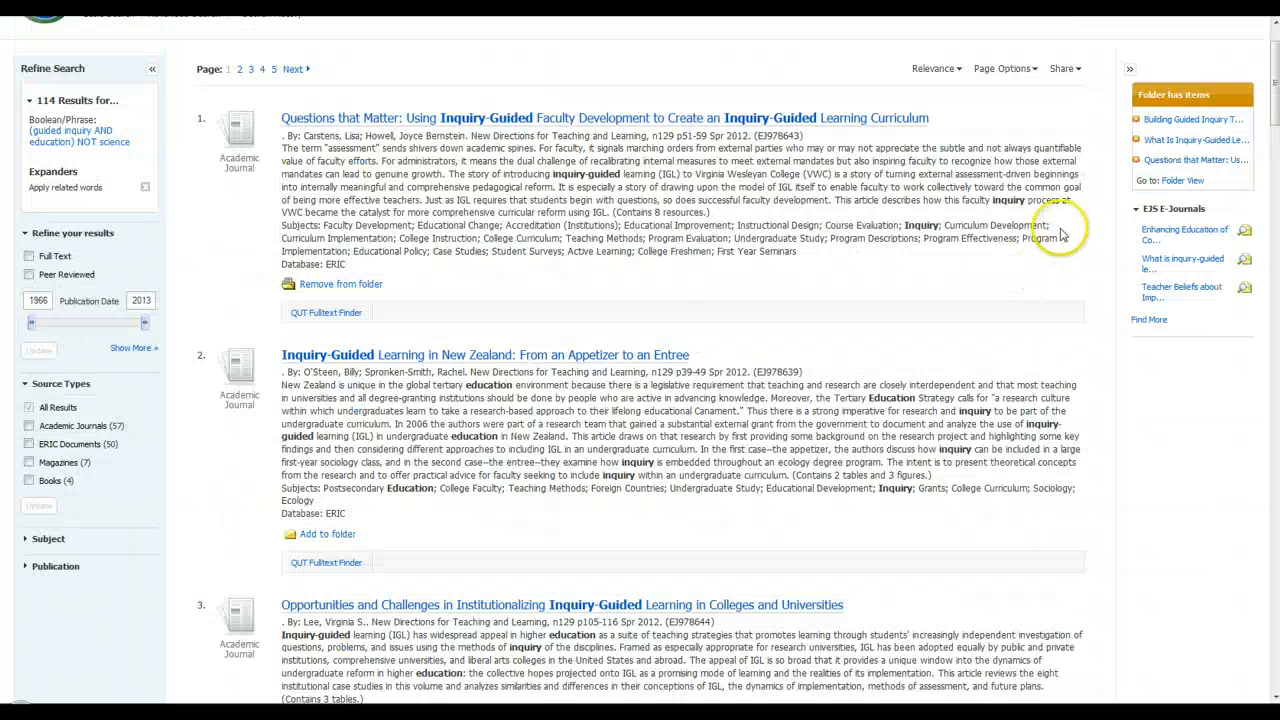
left_click(1176, 184)
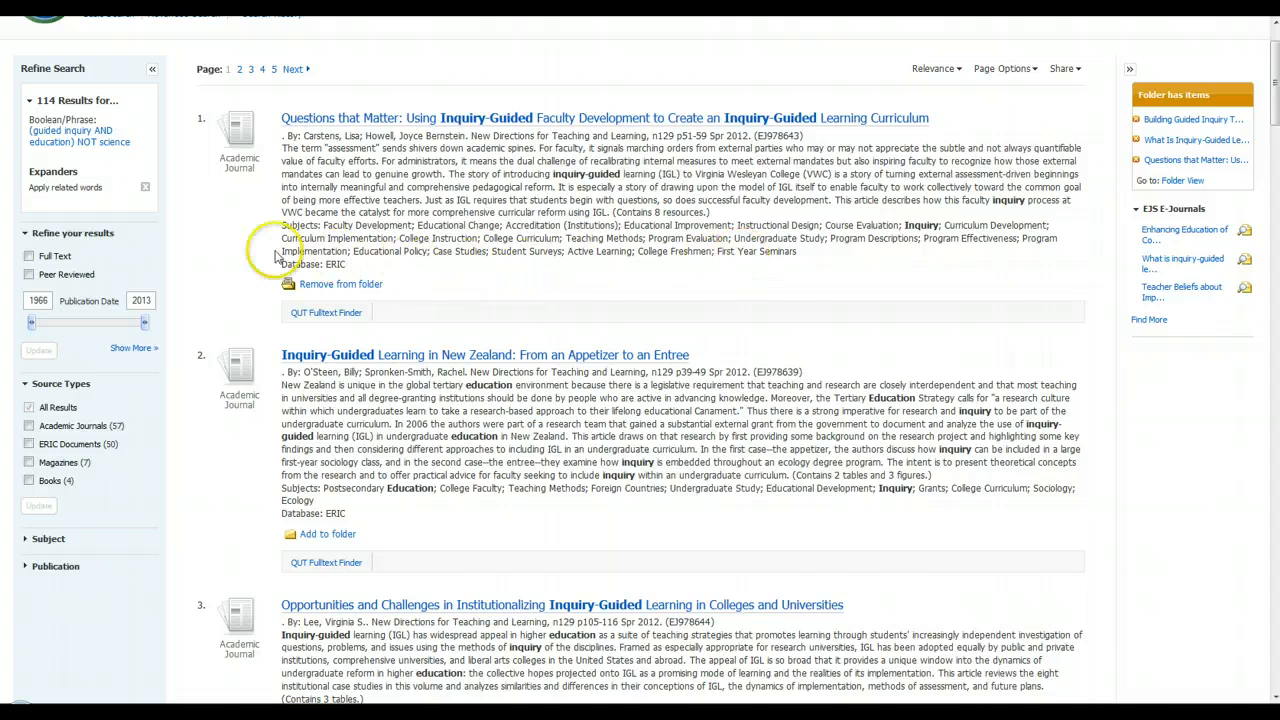
scroll(255, 255, "up", 2)
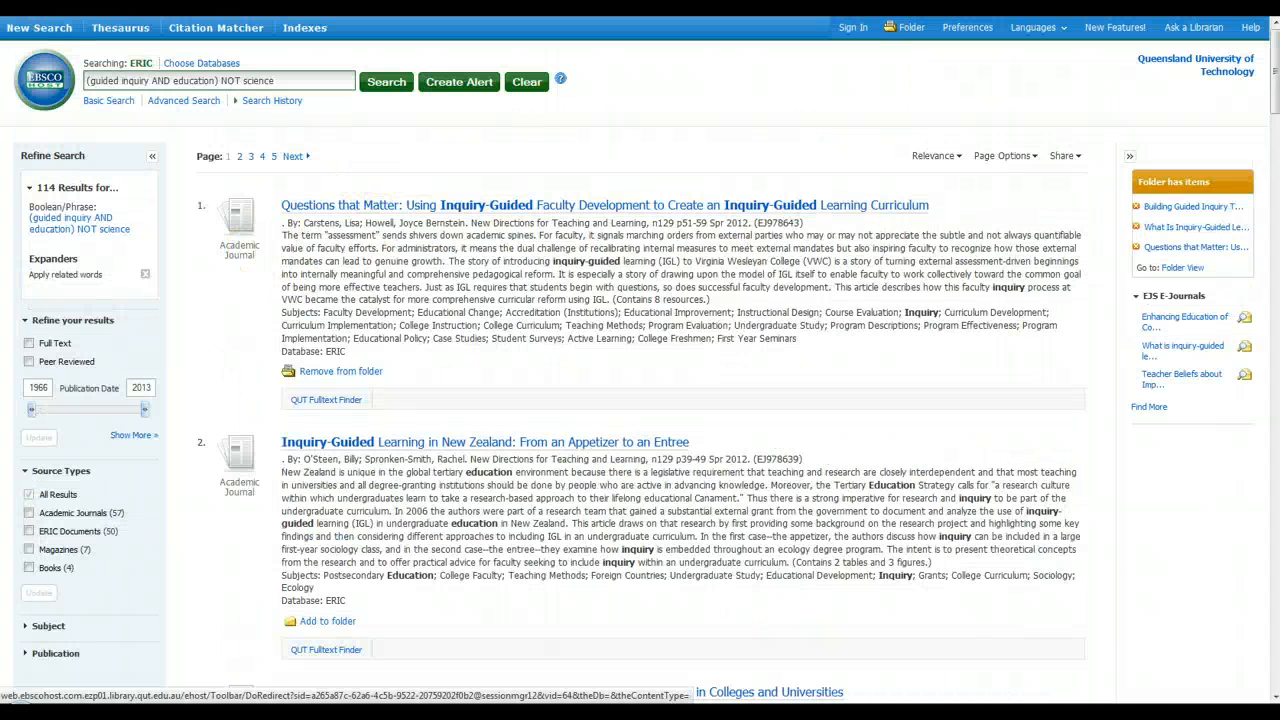